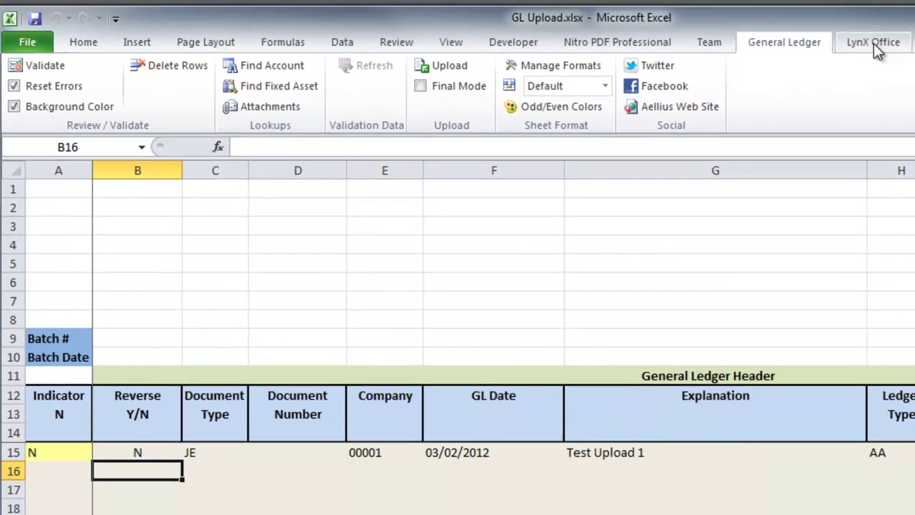
- Review the LynX Office version and maintenance options and the Validation Worksheet's reference lists, and return to the GL Upload sheet
click(869, 43)
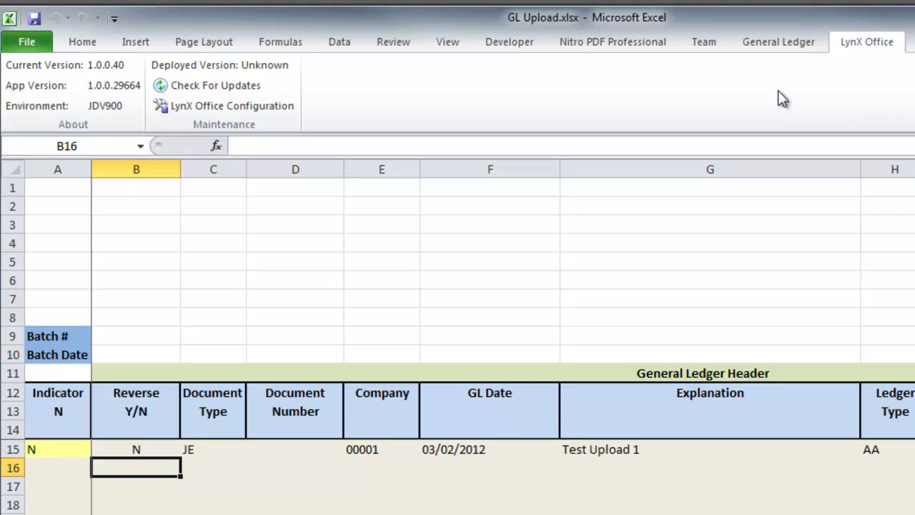
click(776, 47)
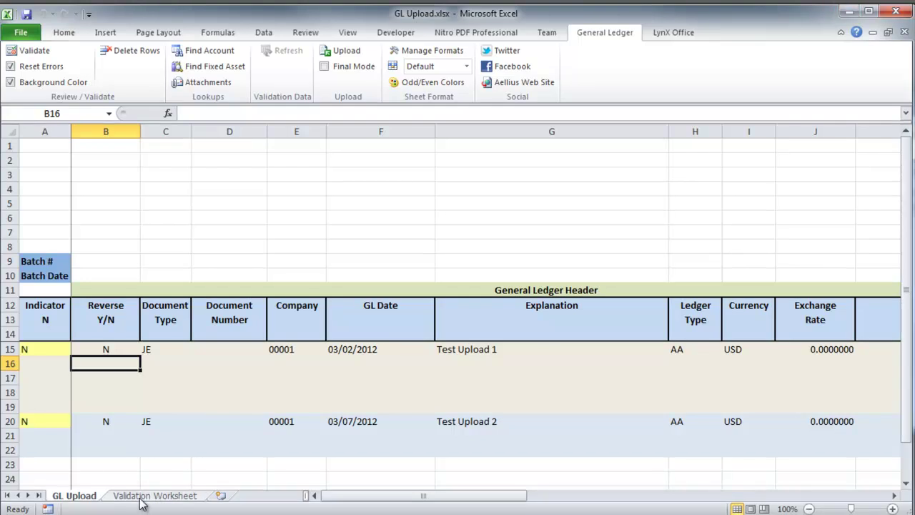
click(143, 498)
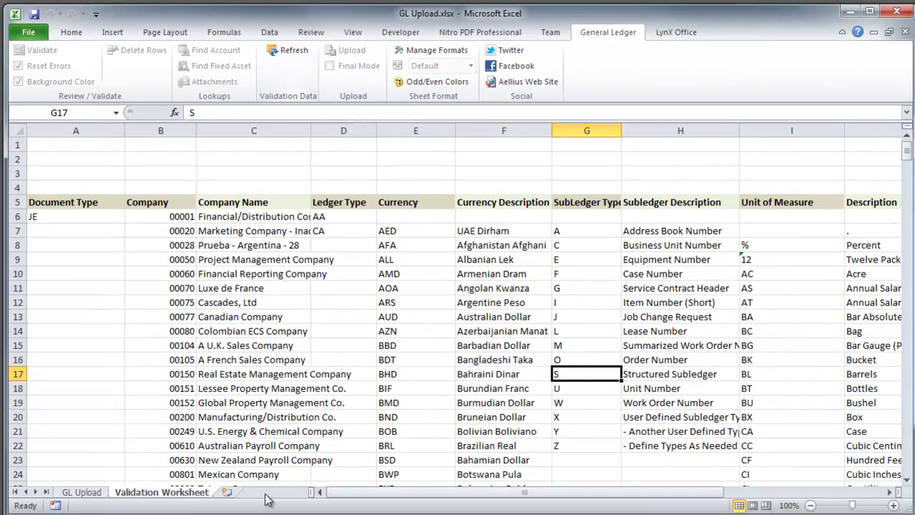
click(82, 493)
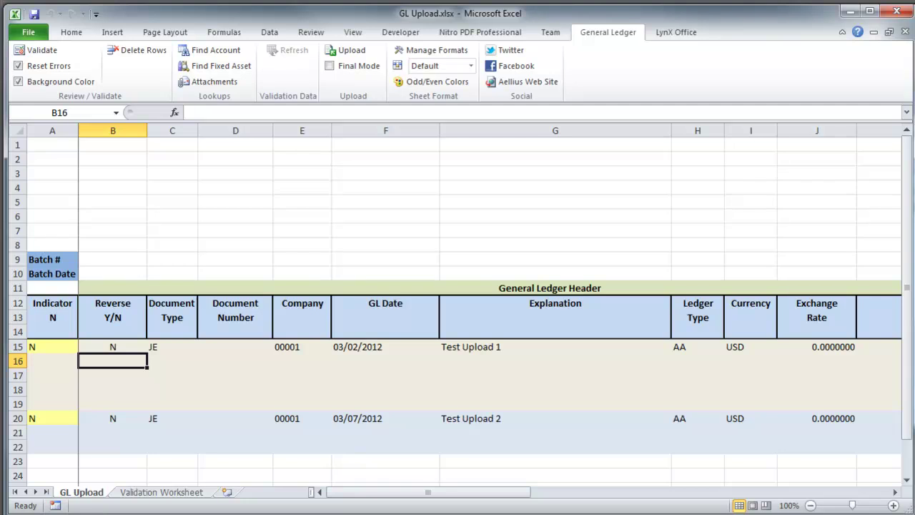
- Examine the header, detail and total columns of the Test Upload 1 entry from Explanation through Total Credits
click(619, 348)
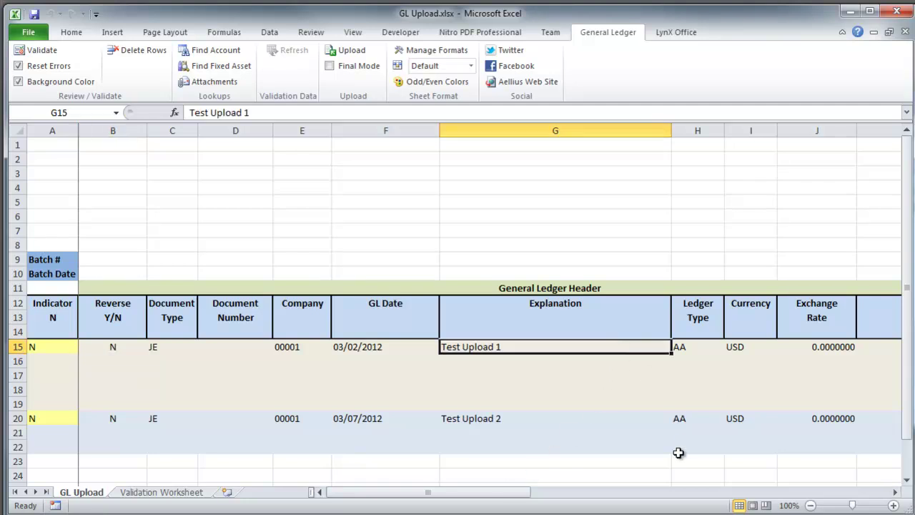
key(Right)
key(Right)
key(Right)
key(Right)
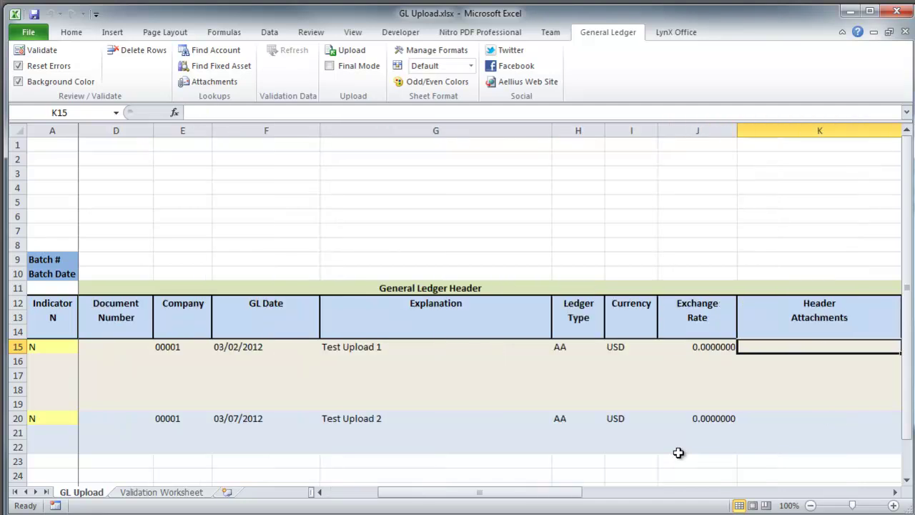
key(Right)
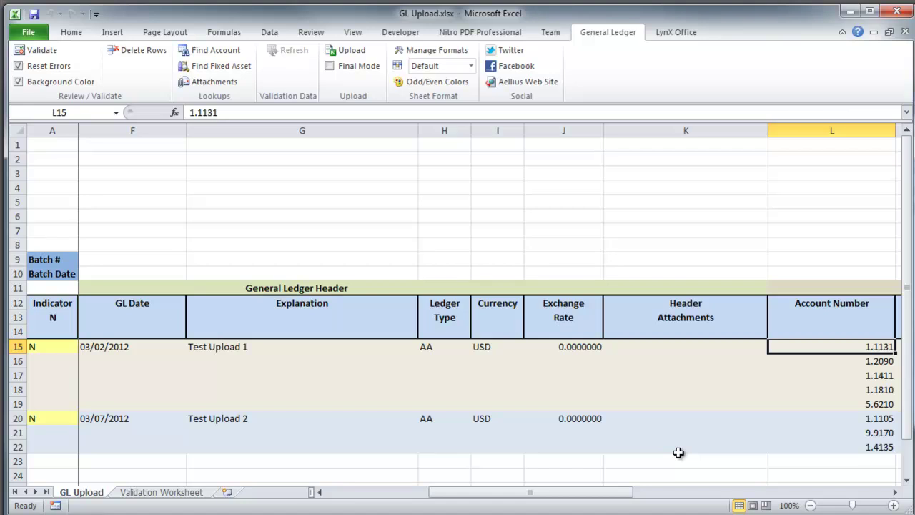
key(Right)
key(Right)
key(Right)
key(Right)
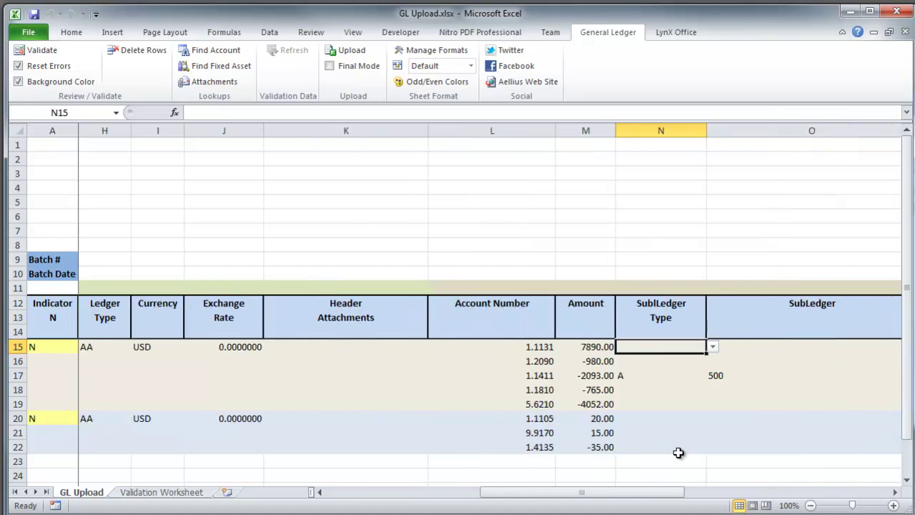
key(Right)
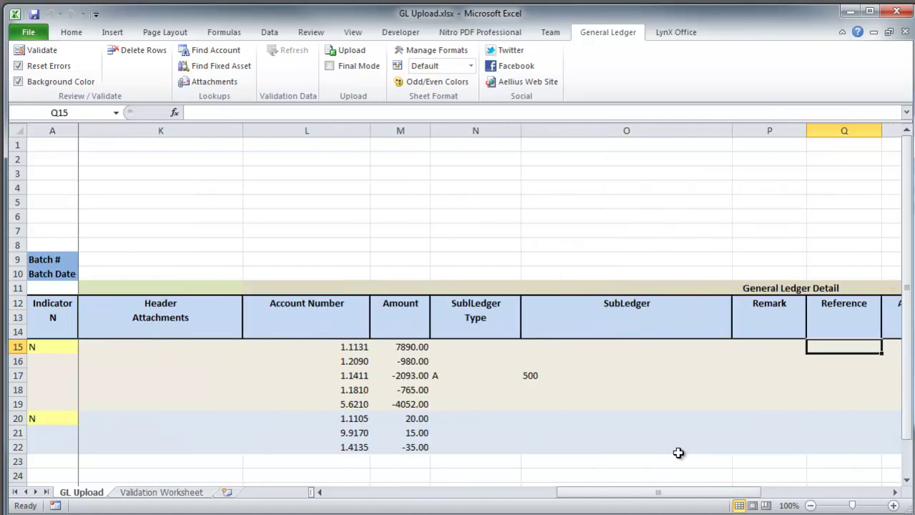
key(Right)
key(Right)
key(Right)
key(Right)
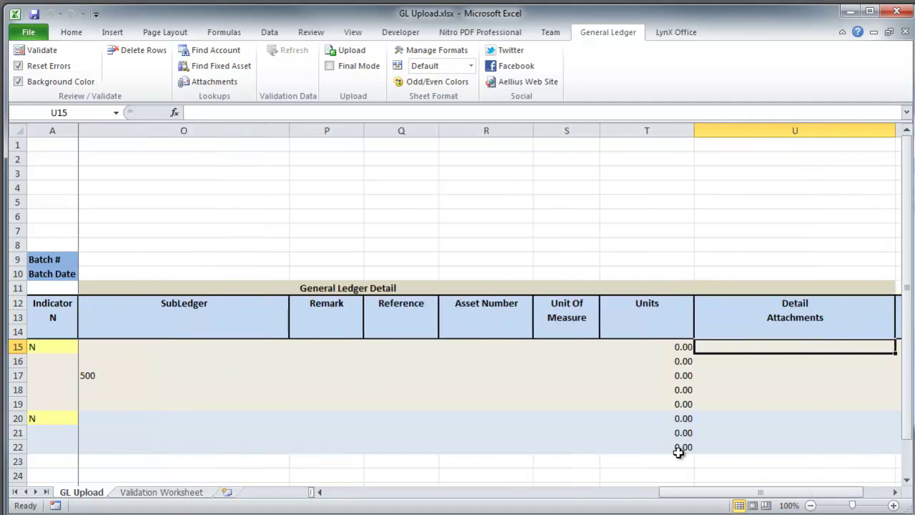
key(Right)
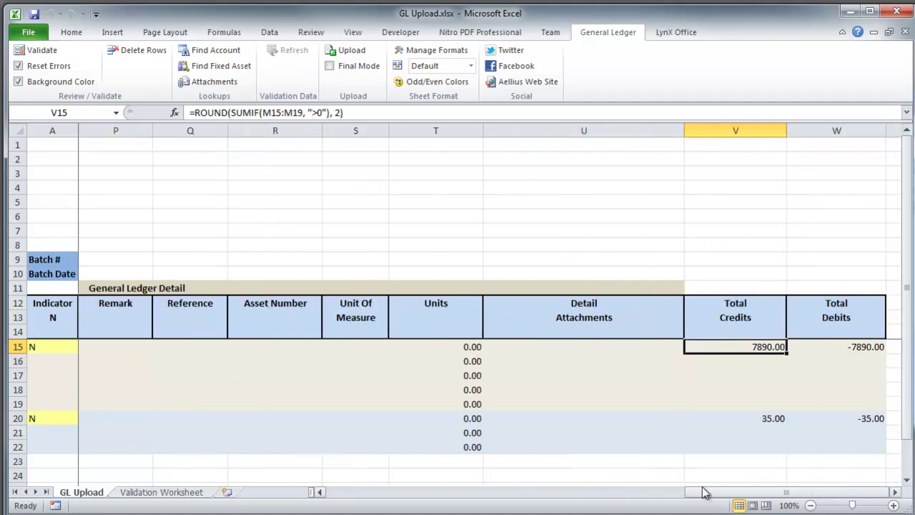
- Attach test attachment.txt from the LynX Business Integrator attachments folder to the Test Upload 1 entry's Header Attachments cell K15
drag(705, 493, 502, 503)
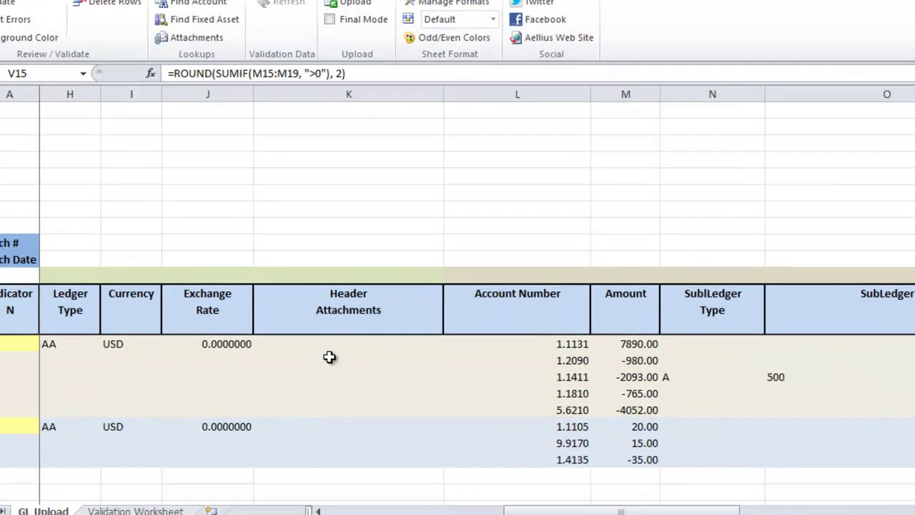
click(327, 346)
right_click(327, 338)
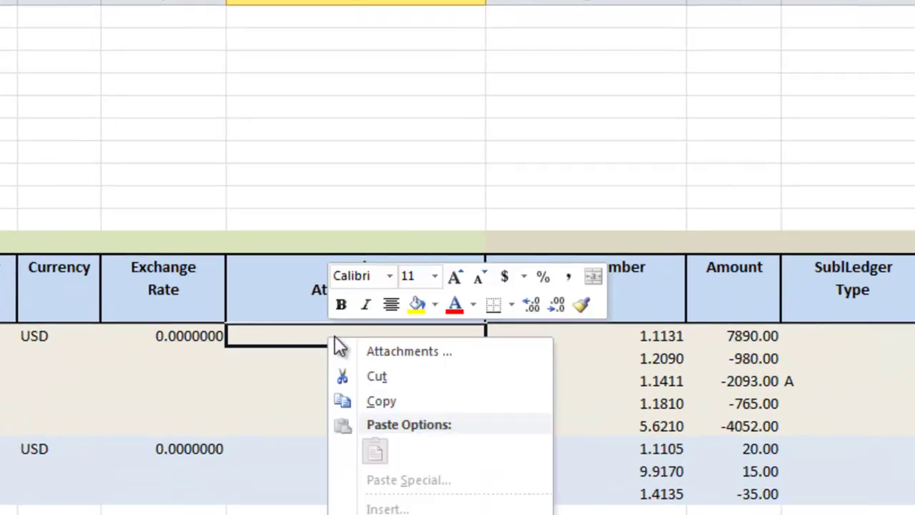
click(376, 351)
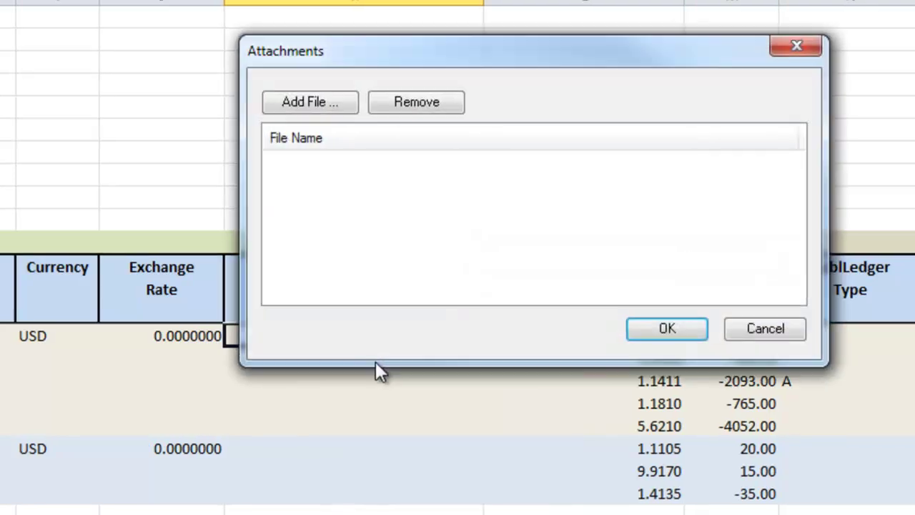
key(alt+Tab)
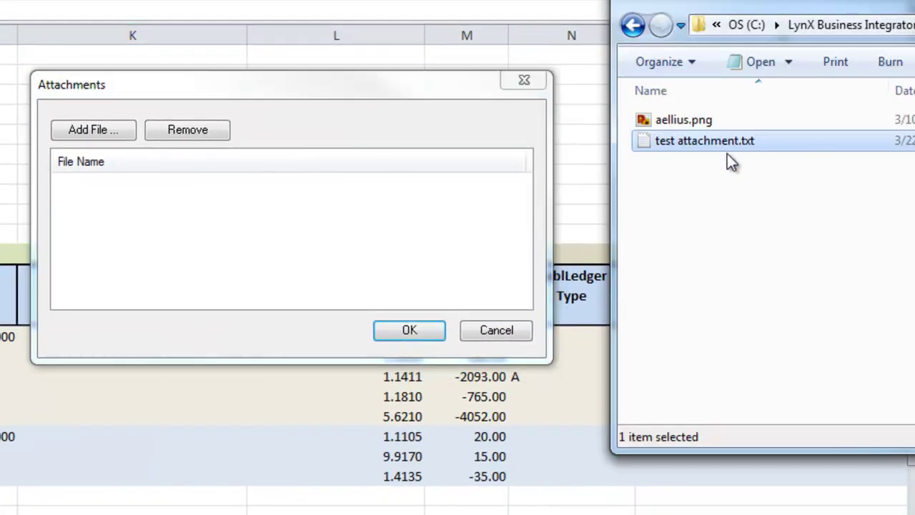
drag(710, 142, 358, 259)
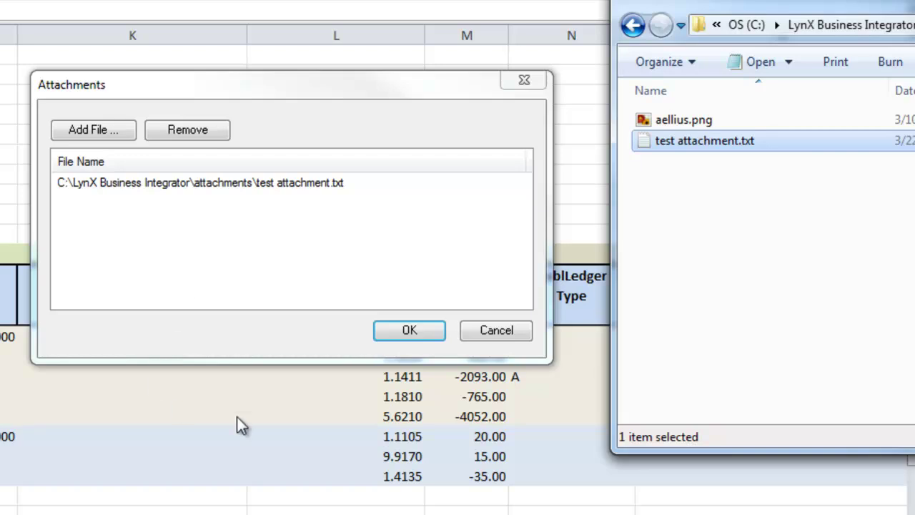
click(403, 334)
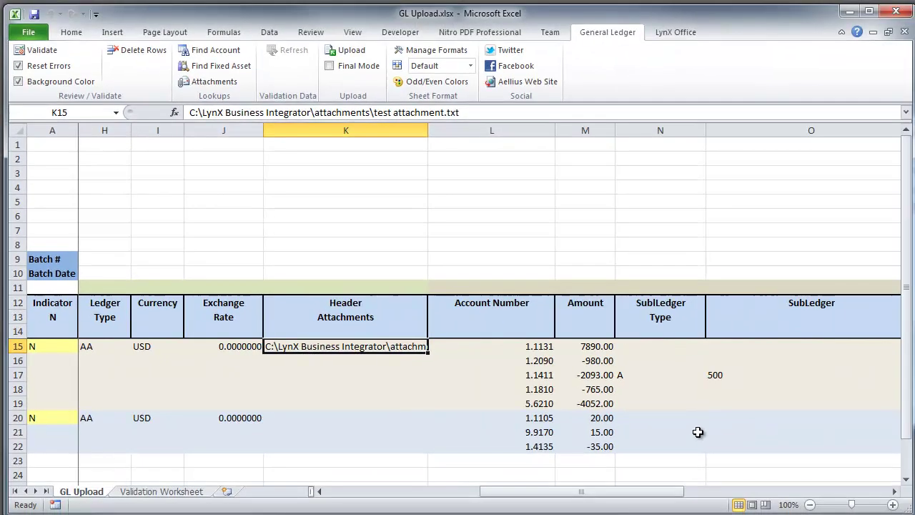
- Attach aellius.png from the LynX Business Integrator attachments folder to the Detail Attachments cell U21 of the Test Upload 2 entry
click(901, 462)
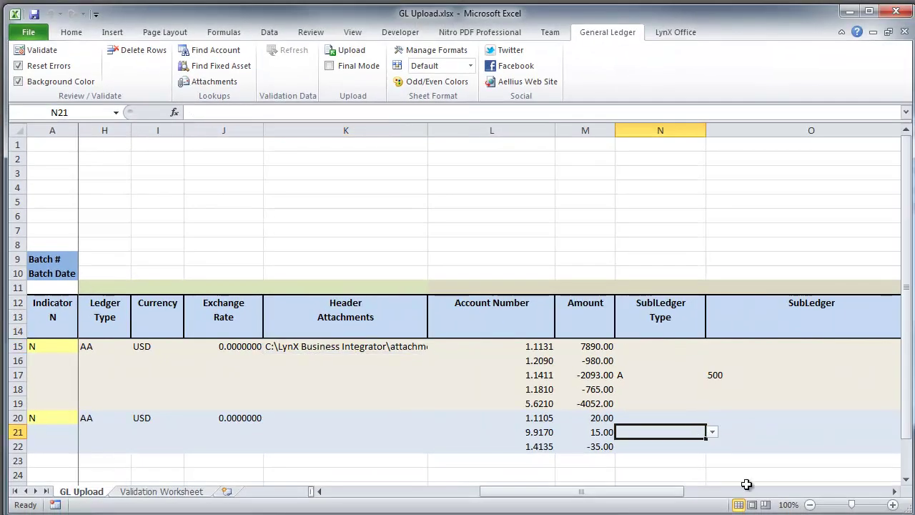
click(848, 493)
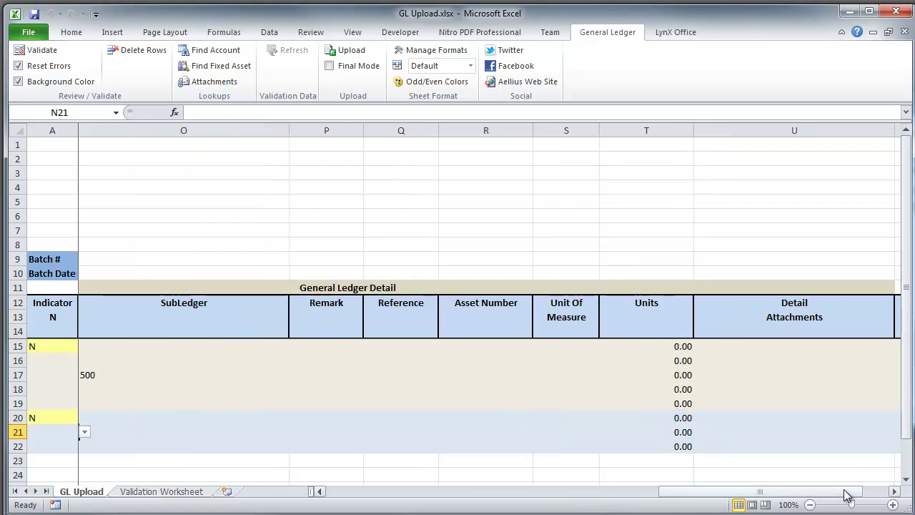
click(775, 428)
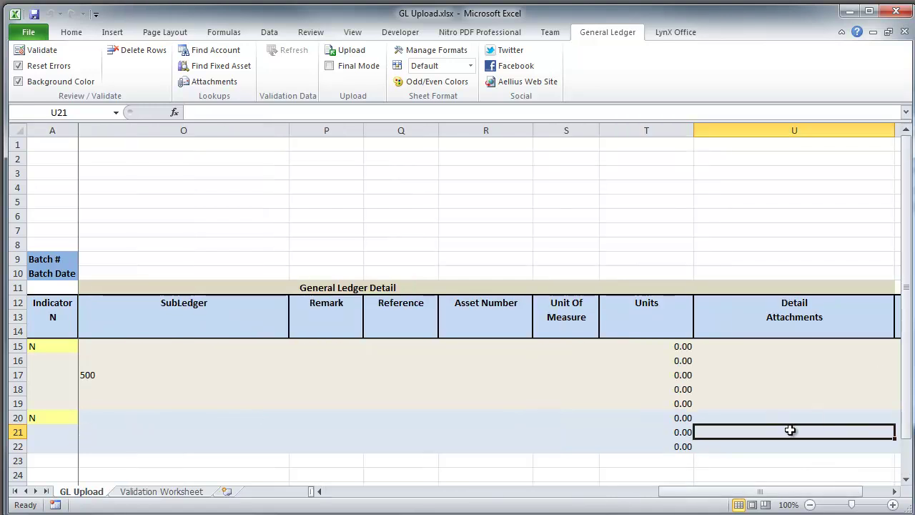
right_click(791, 434)
click(822, 189)
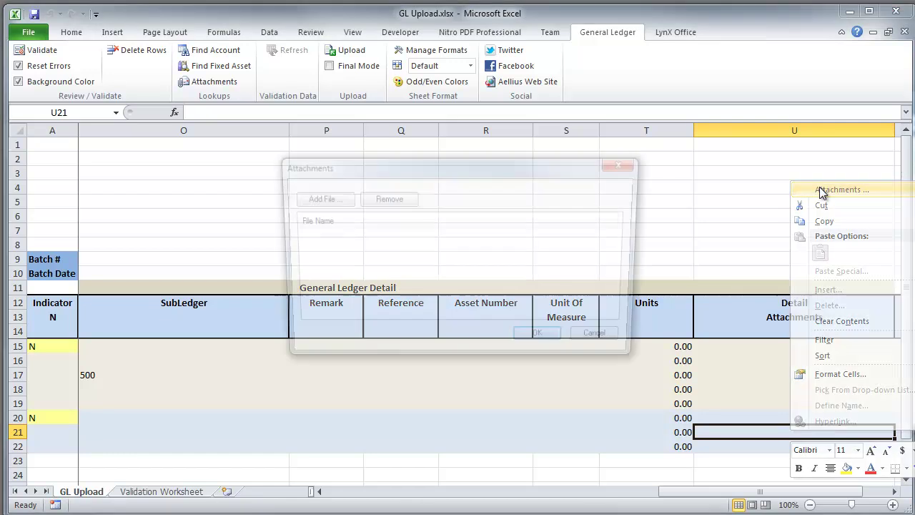
key(alt+Tab)
drag(741, 191, 440, 305)
click(545, 342)
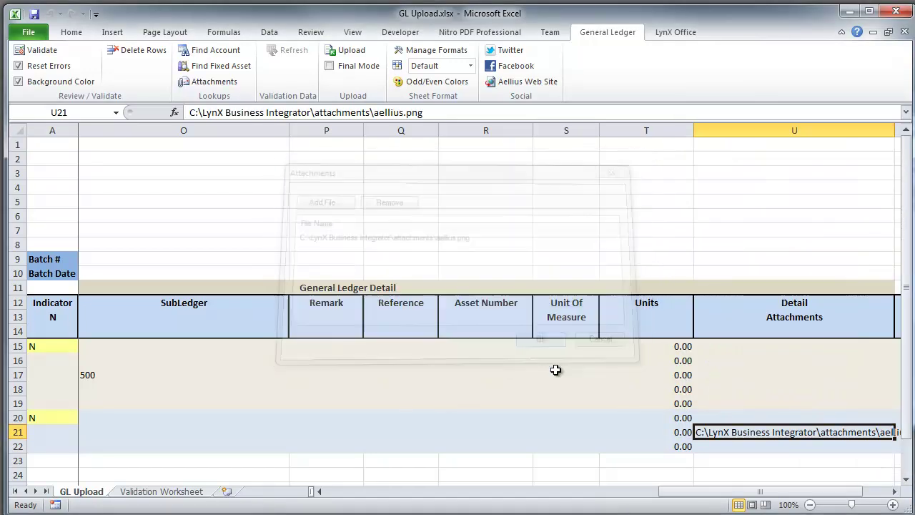
- Look up accounts for company 1 from account number cell L16, browse the enlarged list, and close the search without selecting an account
click(339, 492)
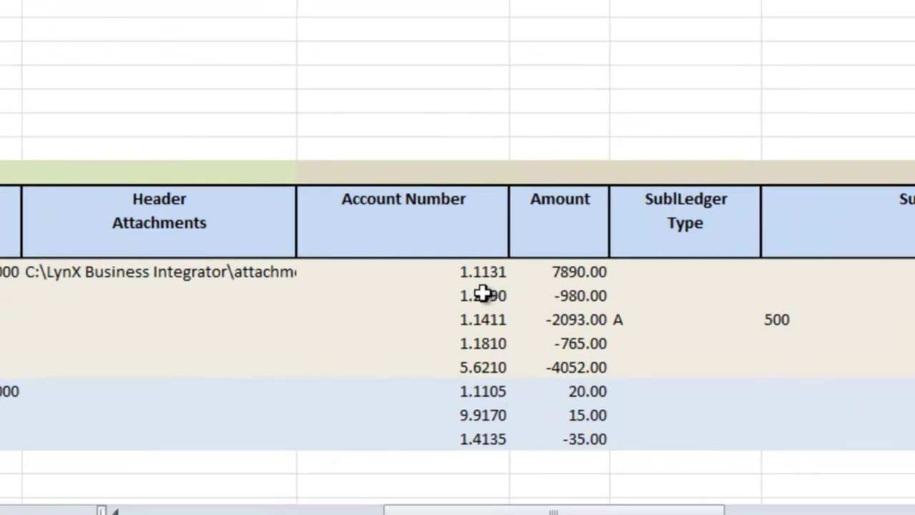
right_click(540, 360)
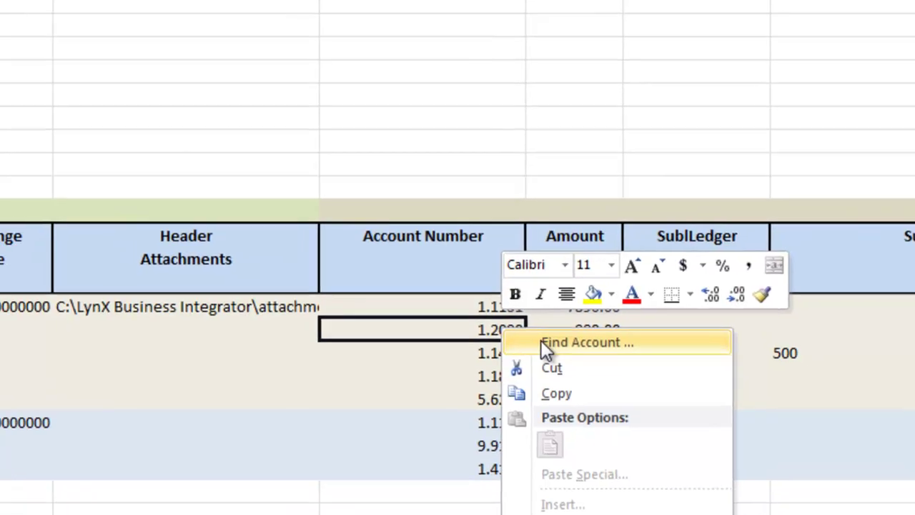
click(529, 309)
text(1)
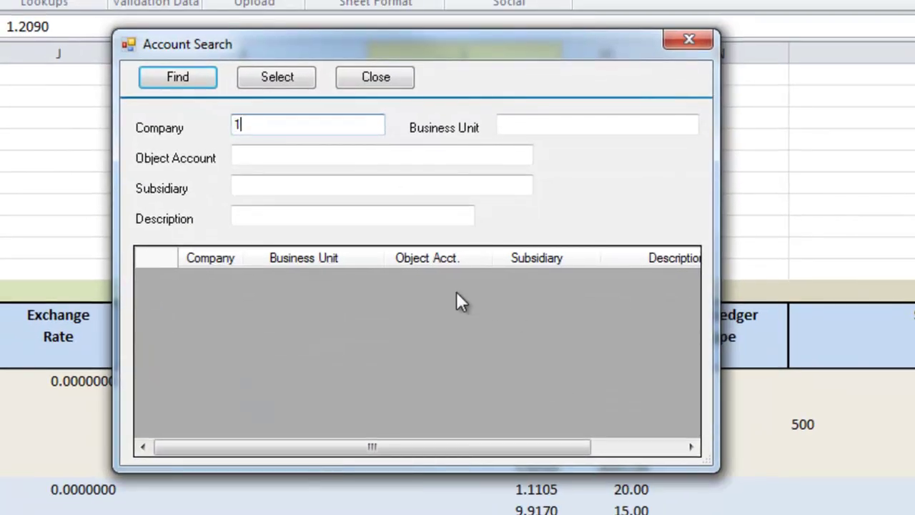
key(Return)
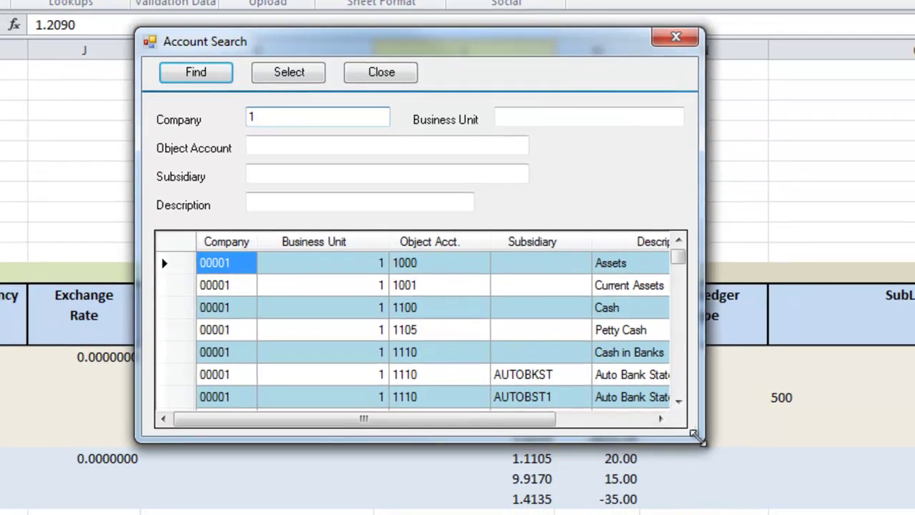
drag(697, 436, 914, 514)
drag(901, 256, 900, 296)
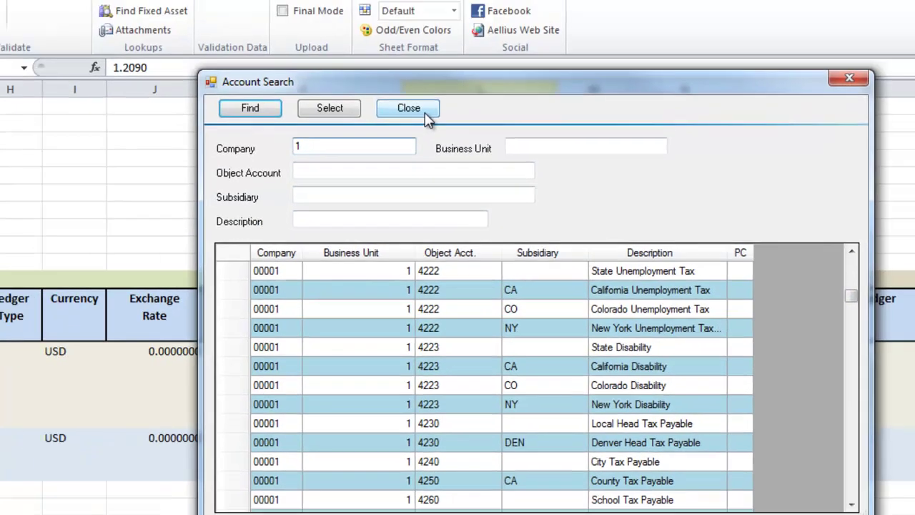
click(400, 77)
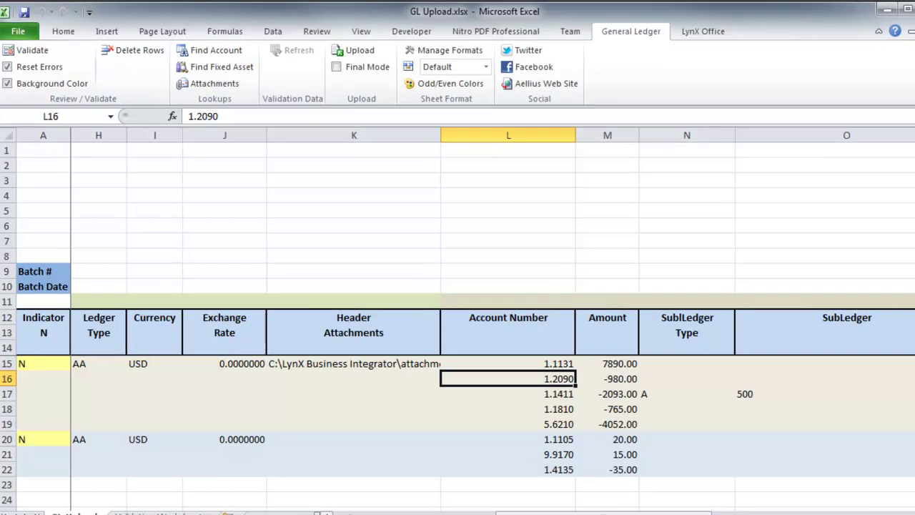
- Upload the Test Upload 1 and Test Upload 2 journal entries from the GL Upload sheet
click(350, 491)
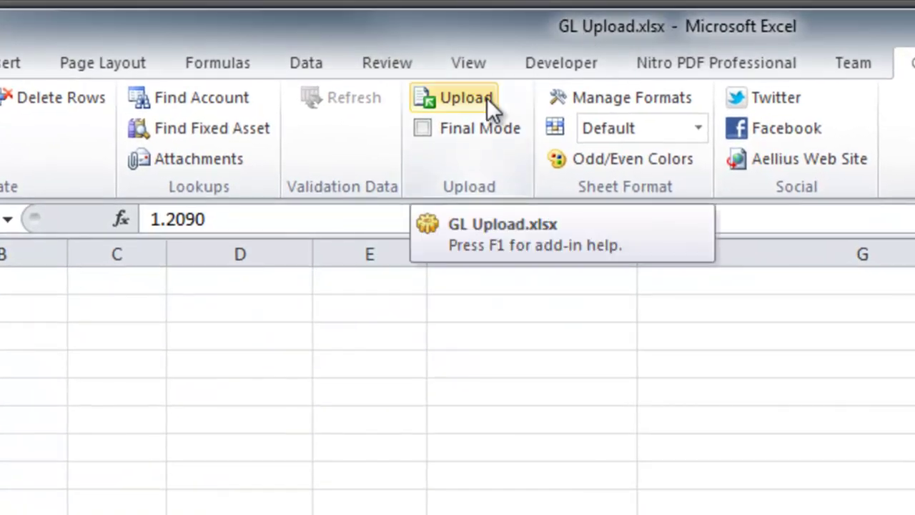
click(489, 135)
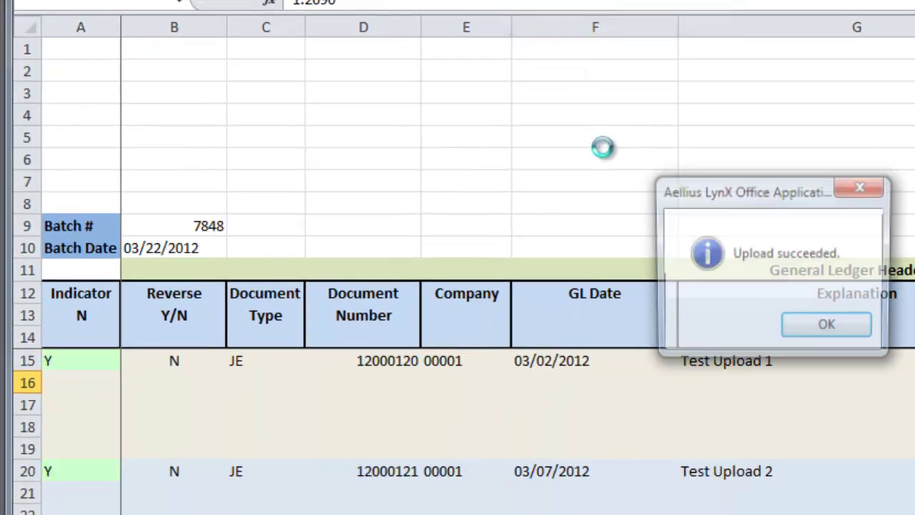
click(826, 329)
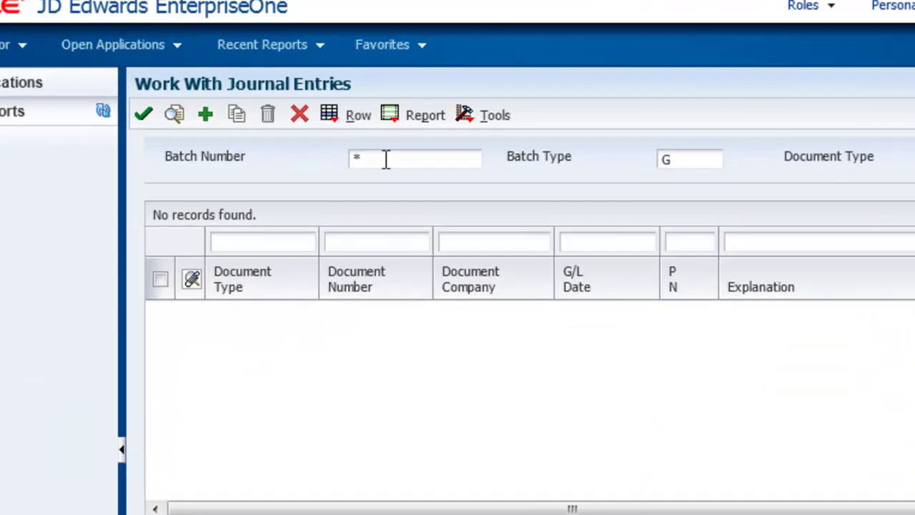
- Switch to JD Edwards EnterpriseOne, find the journal entries of batch 7848, and check the records for attachments
click(386, 158)
text(7848)
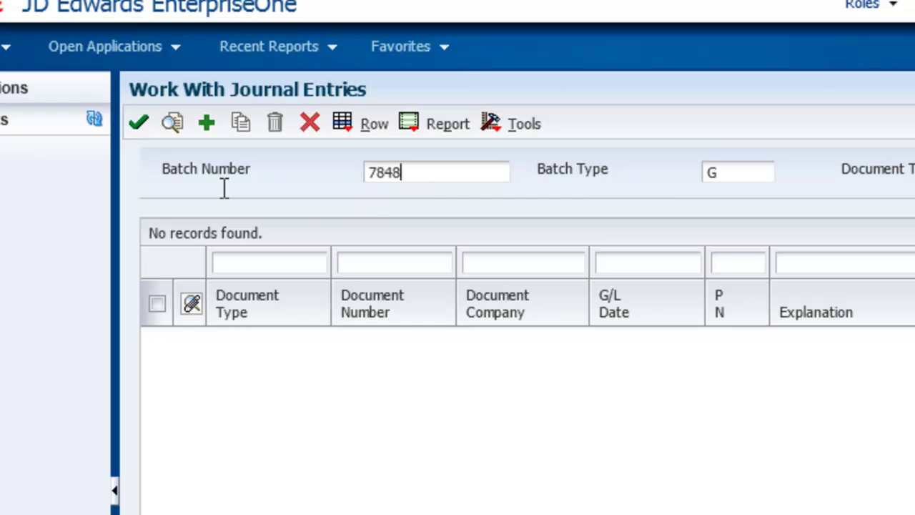
click(172, 125)
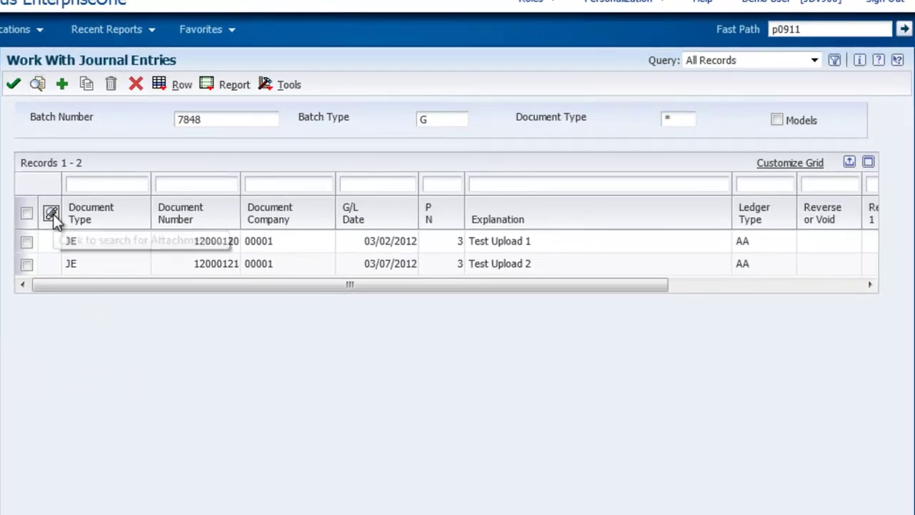
click(191, 303)
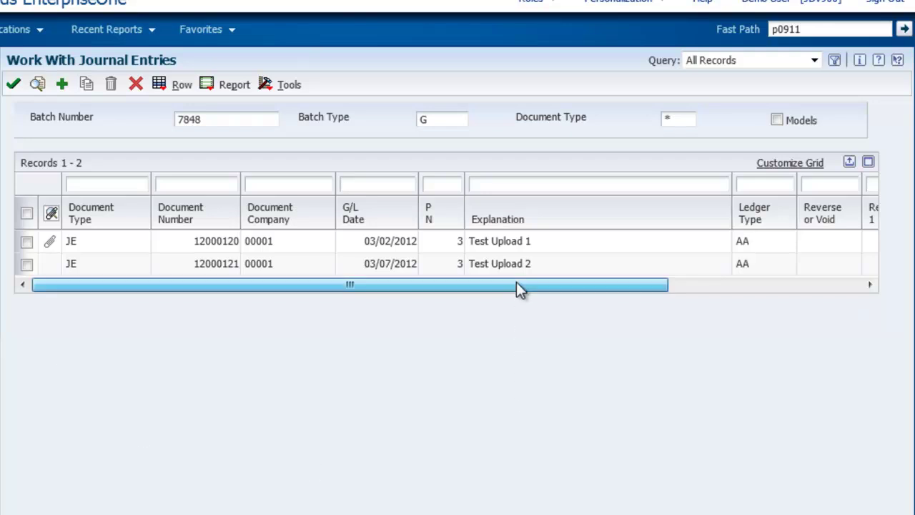
drag(516, 284, 765, 316)
drag(775, 285, 555, 294)
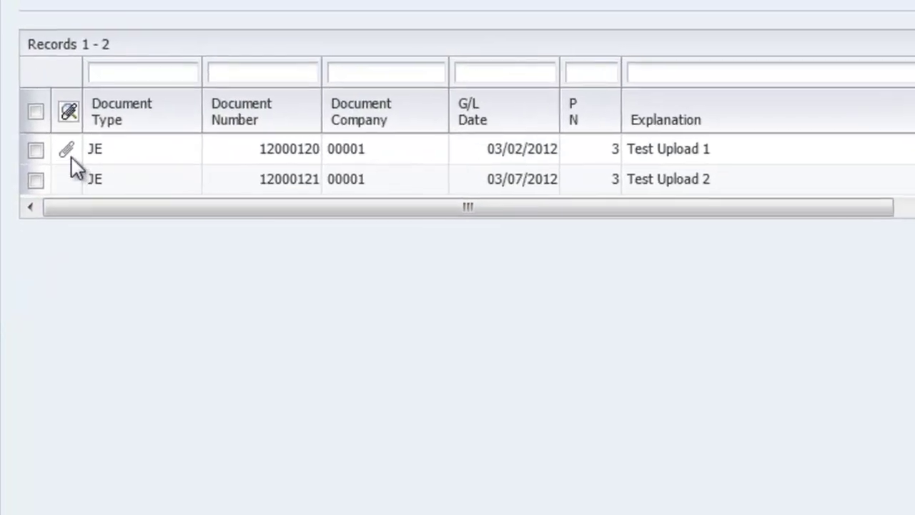
- View the attachment of the Test Upload 1 journal entry and return to the journal entries of the batch
click(66, 149)
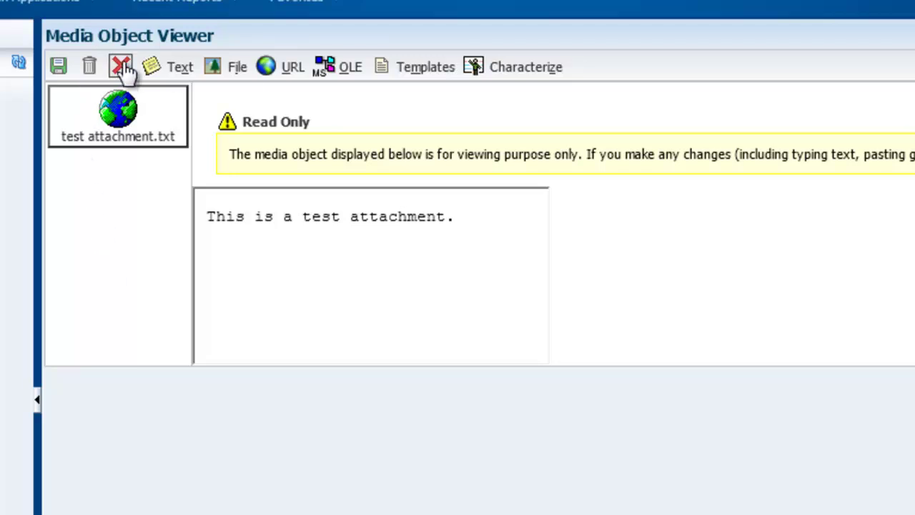
click(123, 67)
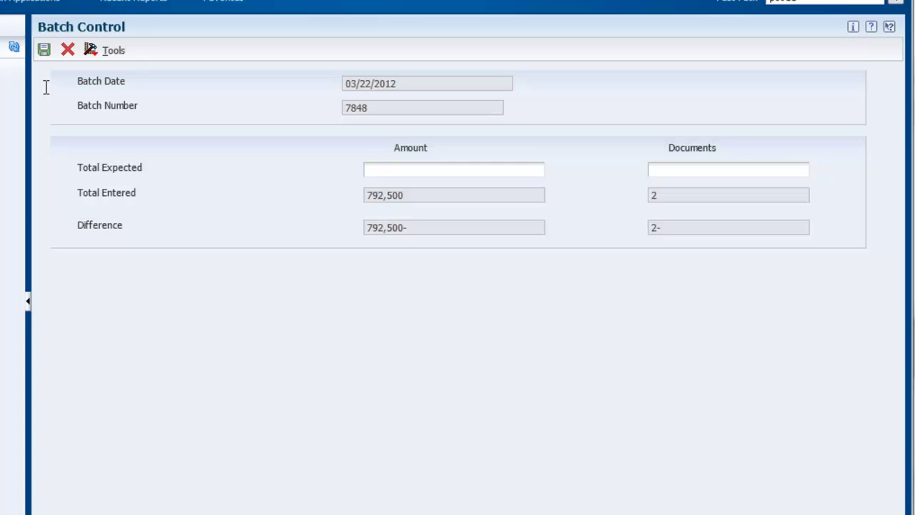
click(44, 52)
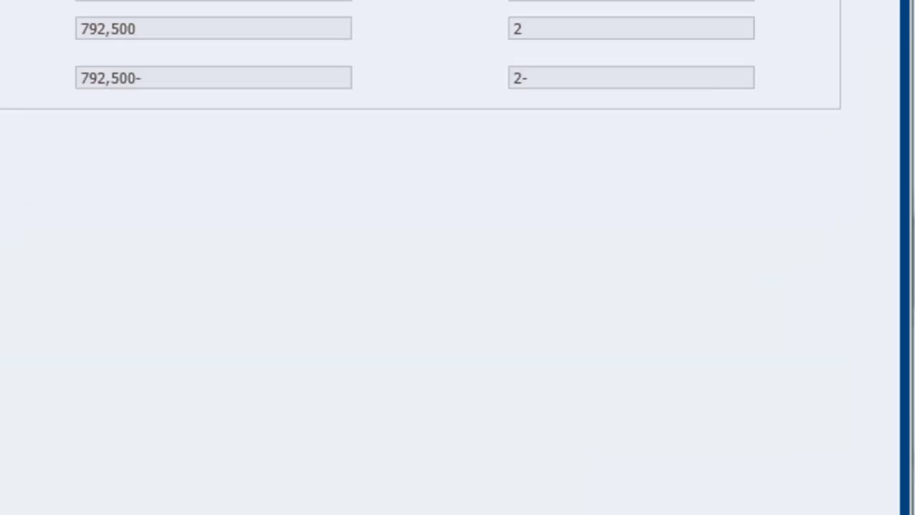
click(133, 111)
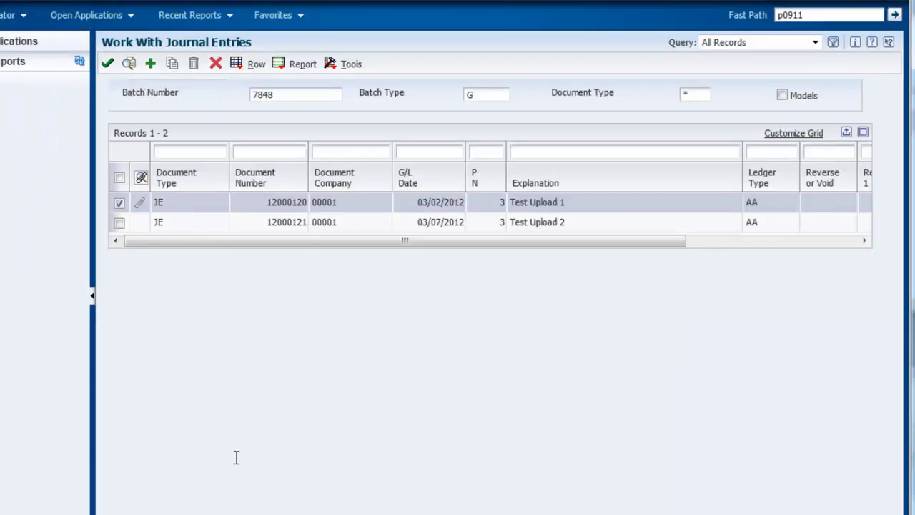
- Open the Test Upload 2 journal entry, view the attachment on its Cash Basis - Tax Adjustments line, and close the entries
double_click(120, 222)
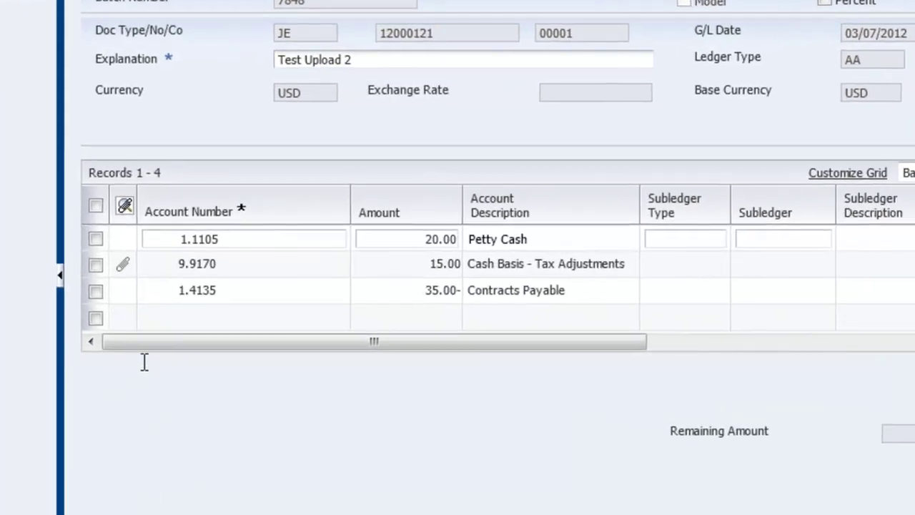
click(123, 266)
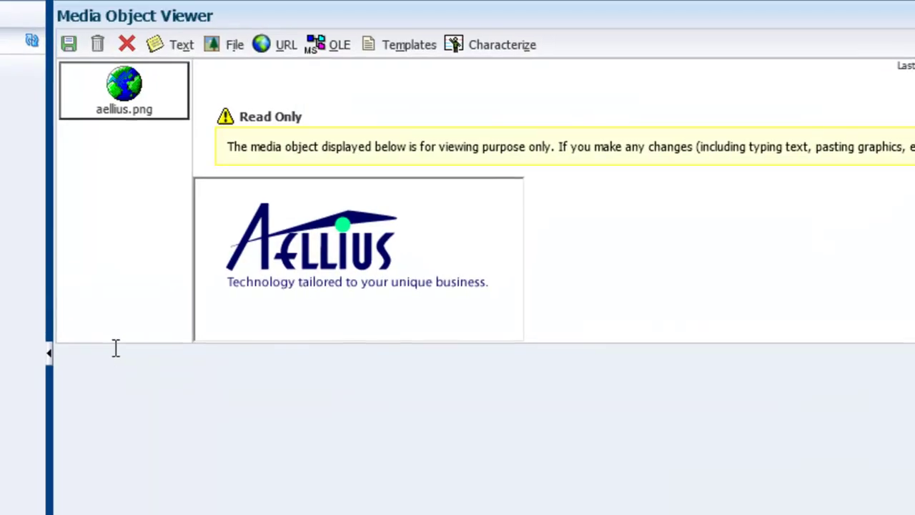
click(125, 55)
click(103, 63)
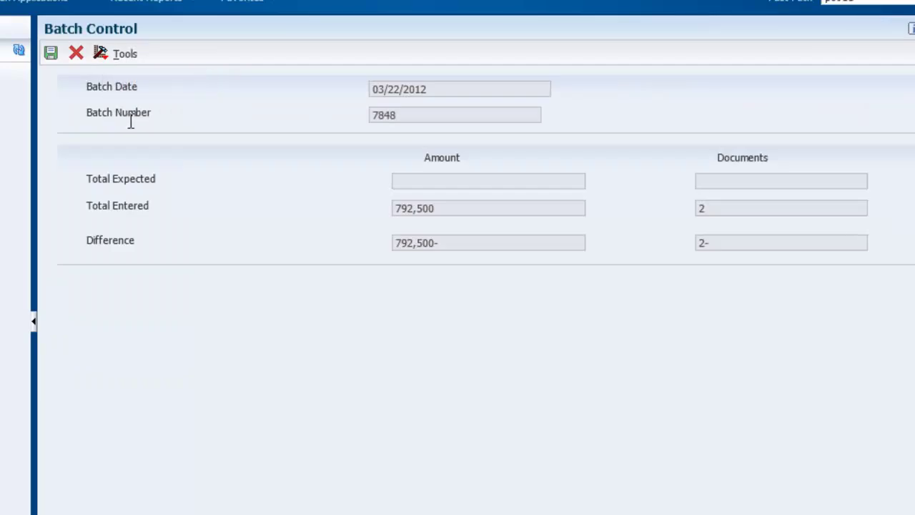
click(76, 53)
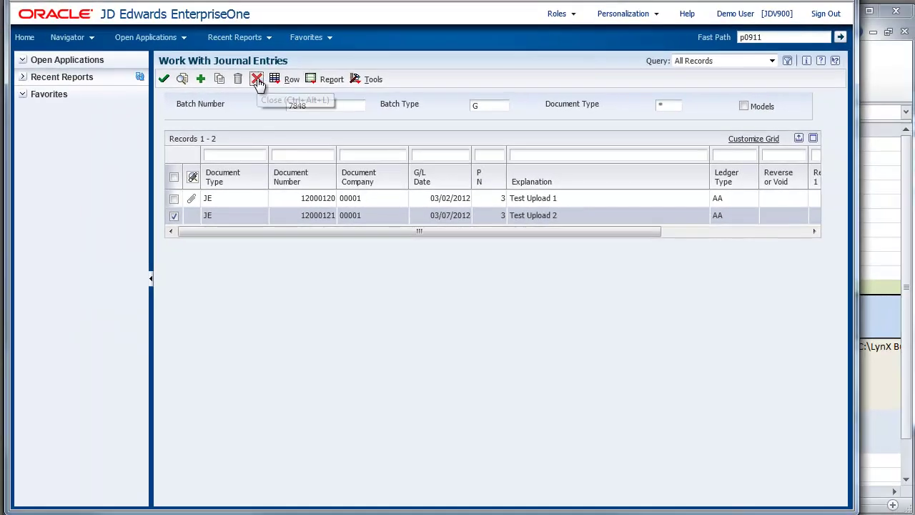
click(256, 79)
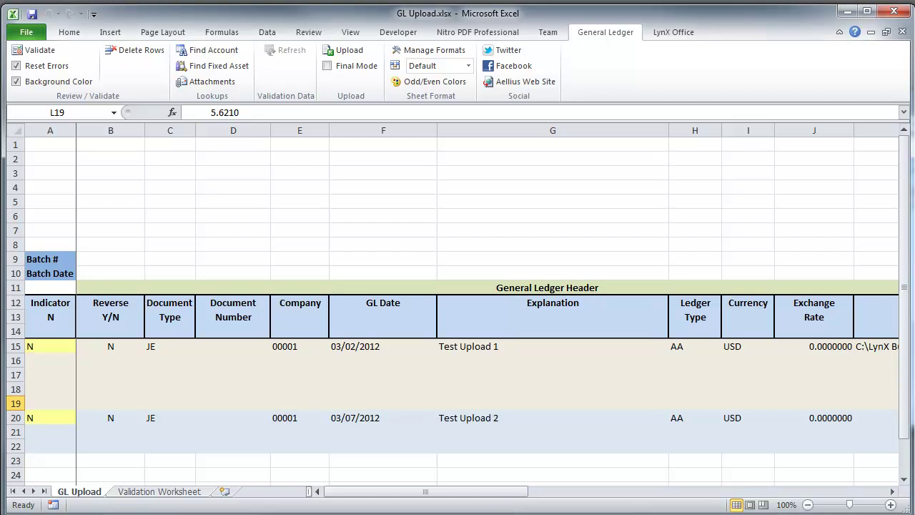
- Set the account number in cell L18 of the Test Upload 1 entry to badaccount in the GL Upload sheet
drag(506, 493, 652, 502)
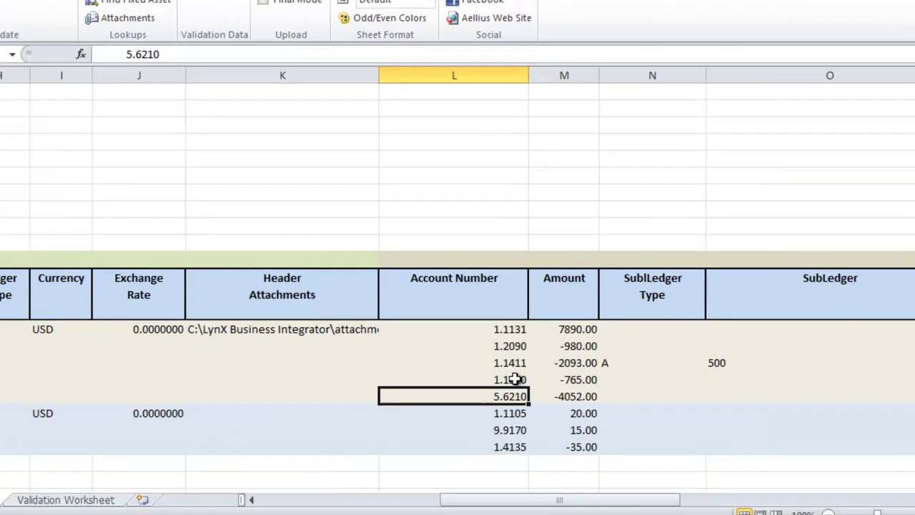
click(545, 389)
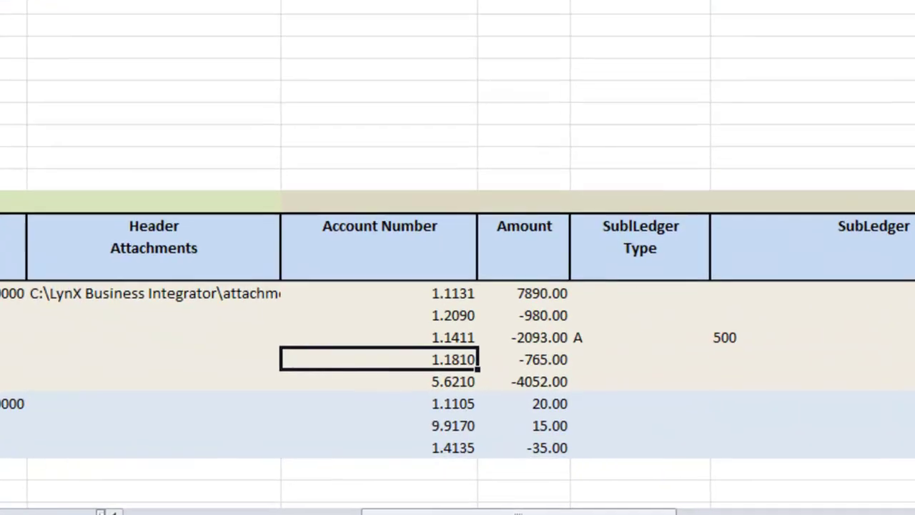
text(badaccount)
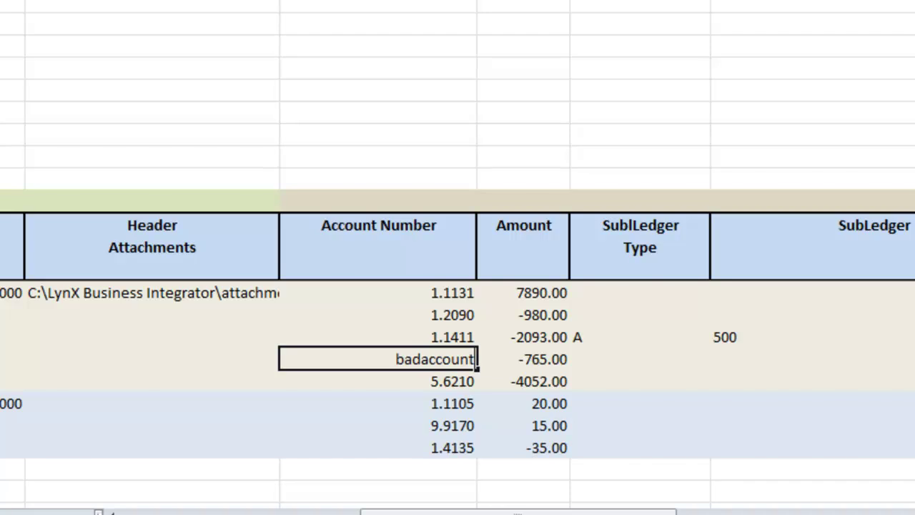
key(Return)
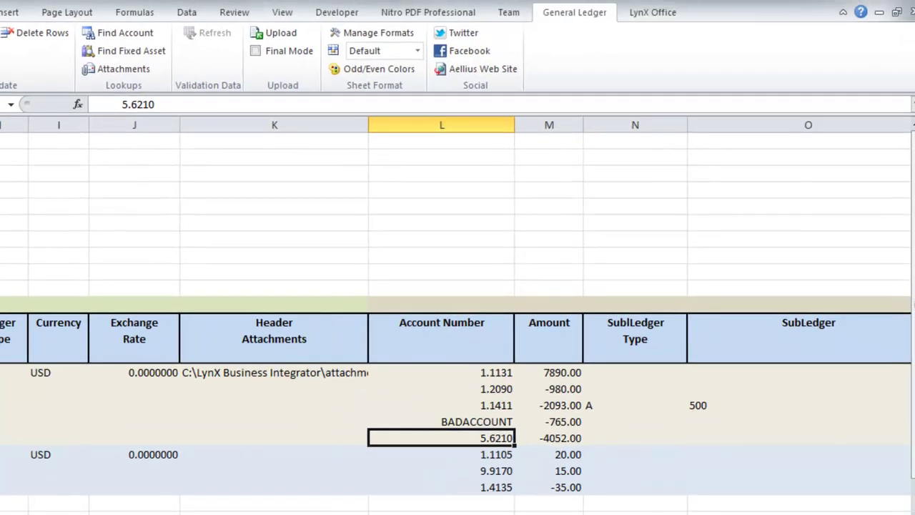
- Try to upload the journal entries with the bad account, then validate the sheet with error reset enabled
click(275, 37)
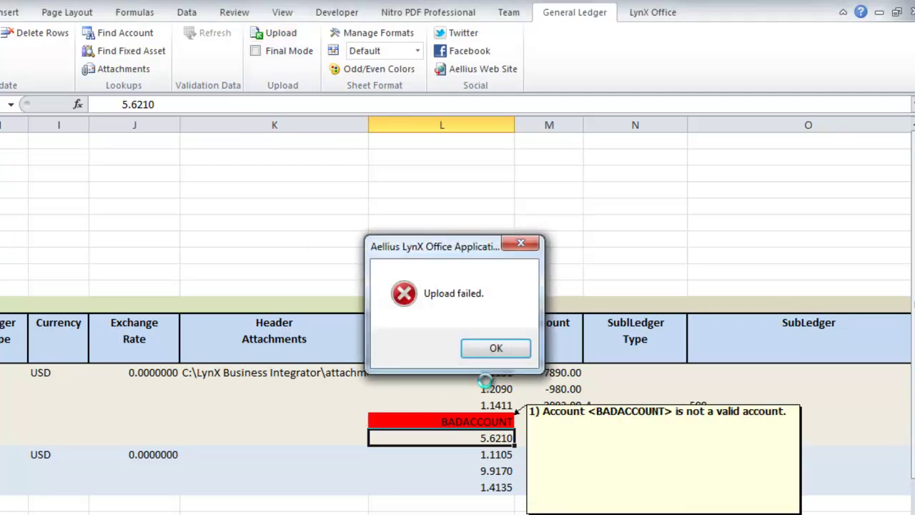
click(497, 347)
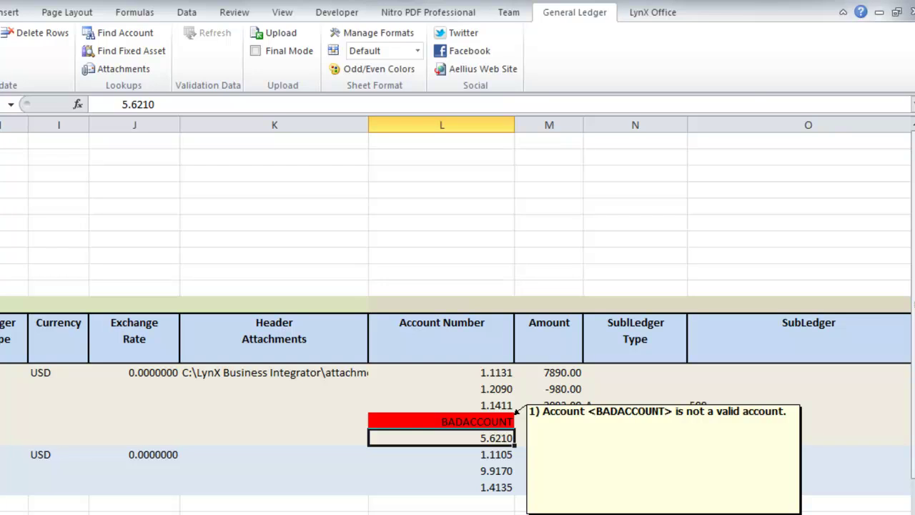
click(79, 3)
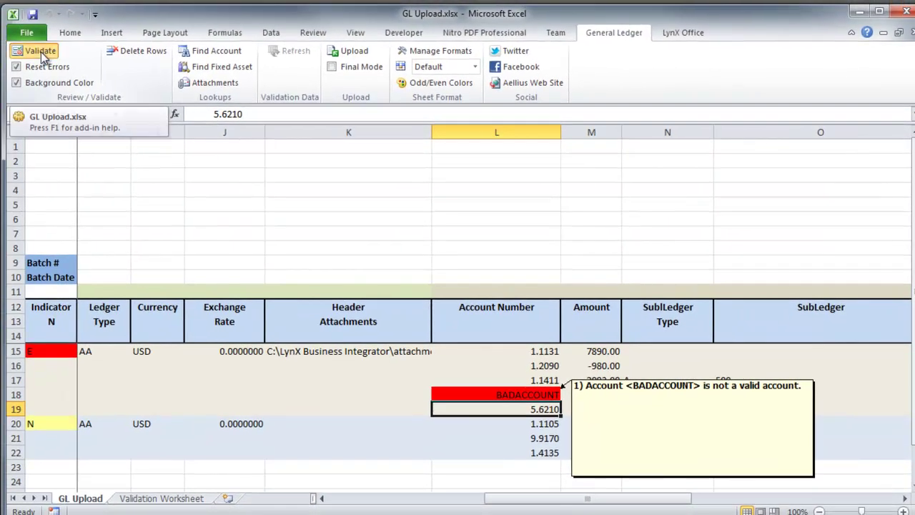
click(40, 51)
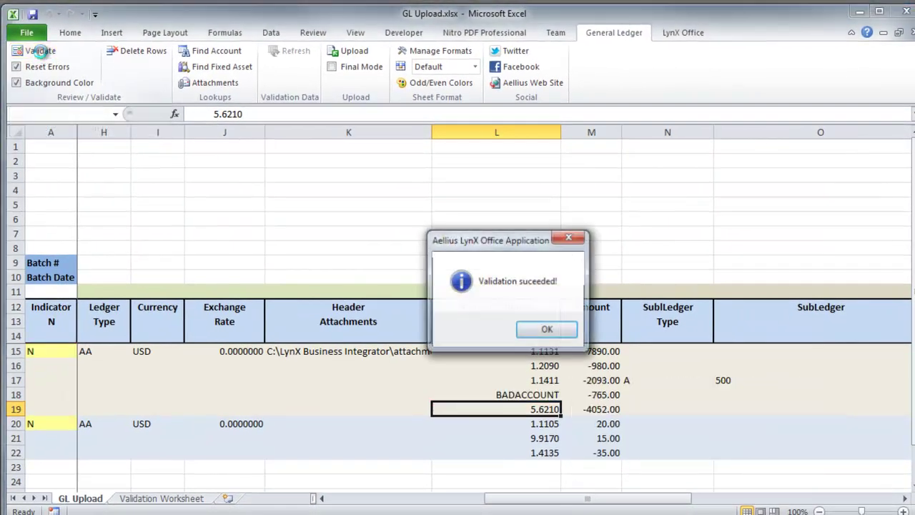
click(546, 332)
- Search accounts for company 1 and object account 1810 from cell L18, and insert the Prepaid Insurance account of business unit 1
click(522, 394)
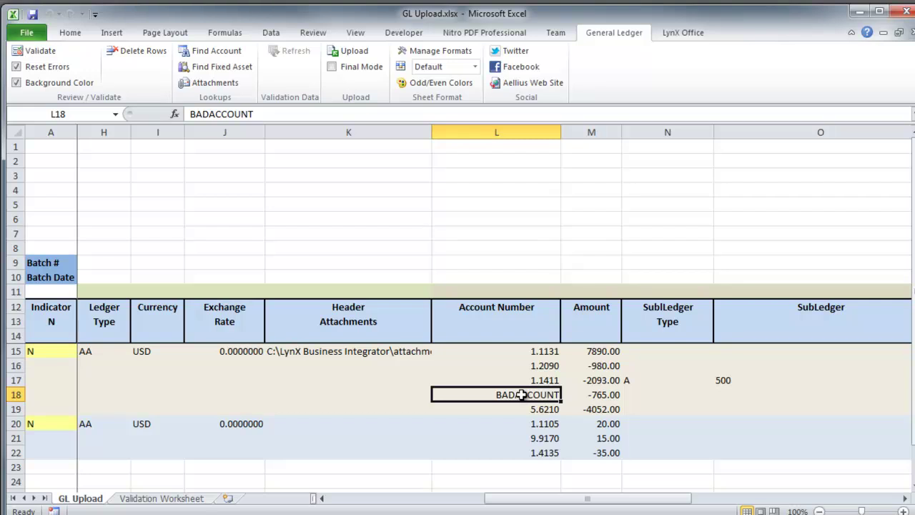
right_click(522, 394)
click(552, 405)
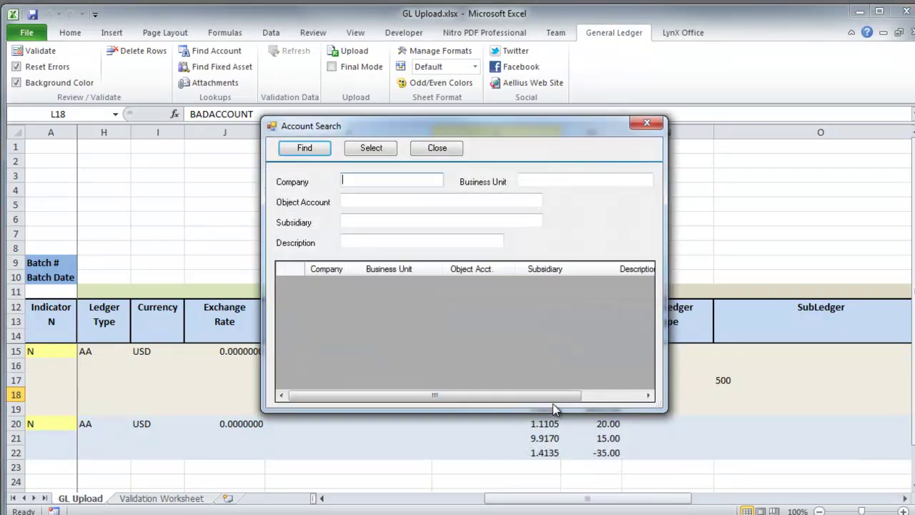
text(1)
key(Tab)
key(Tab)
text(181)
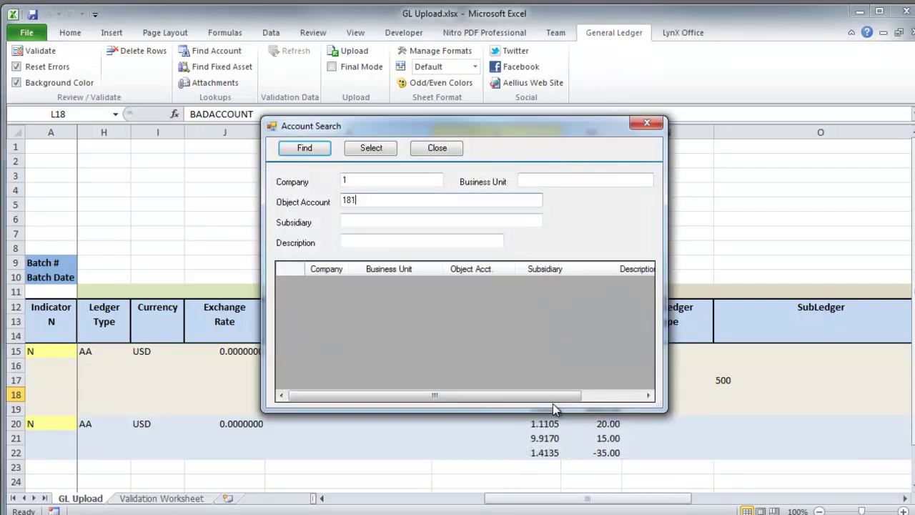
text(0)
key(Return)
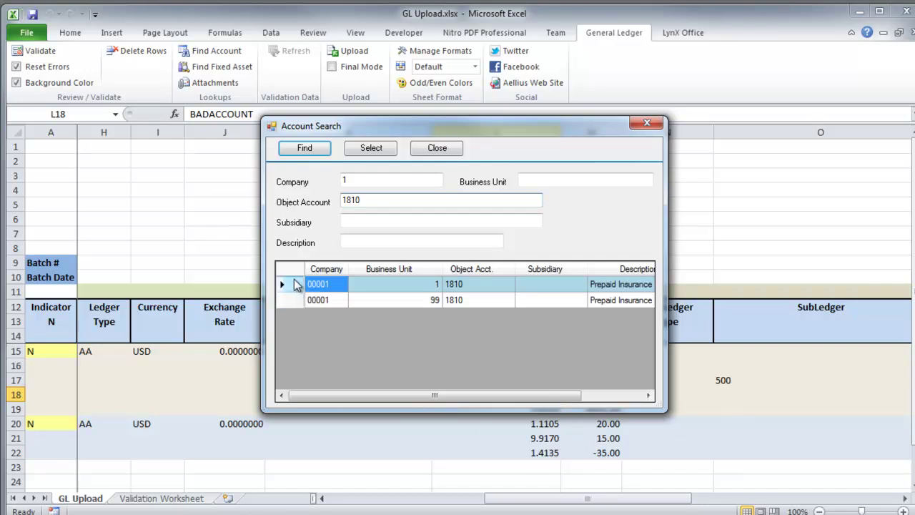
click(296, 285)
click(360, 148)
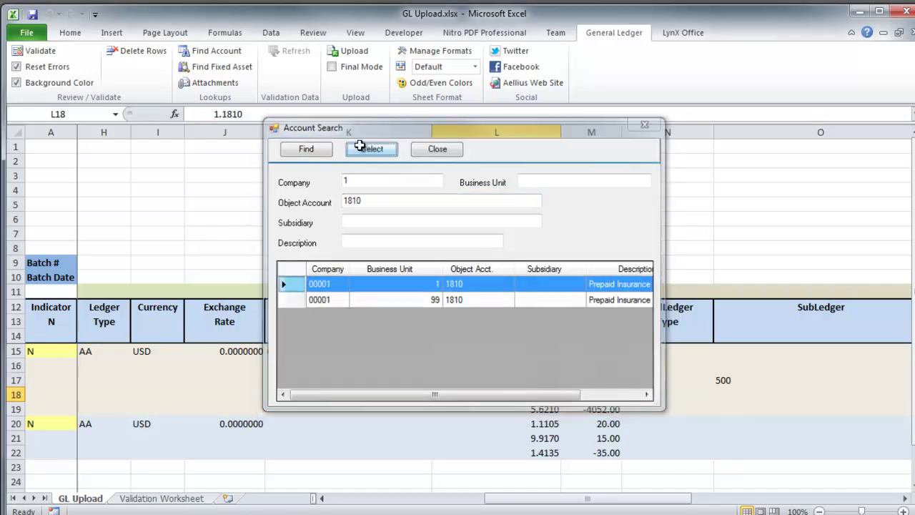
click(488, 421)
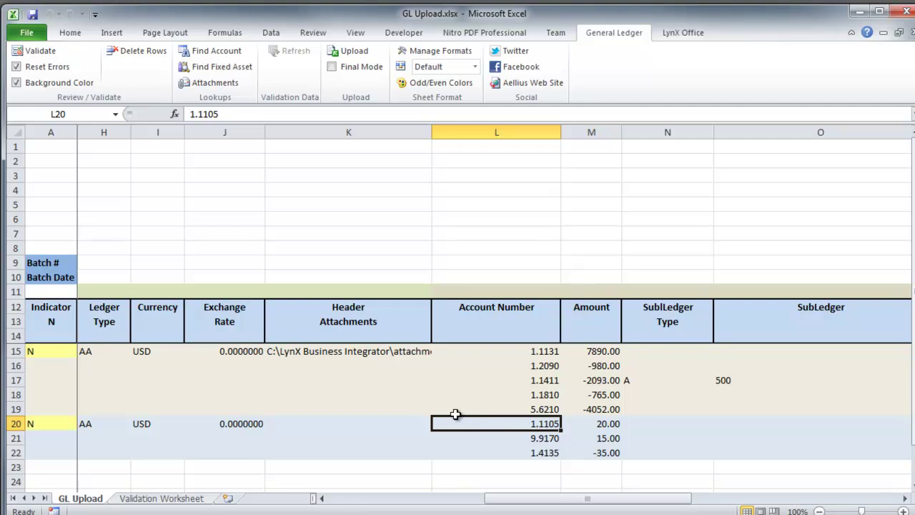